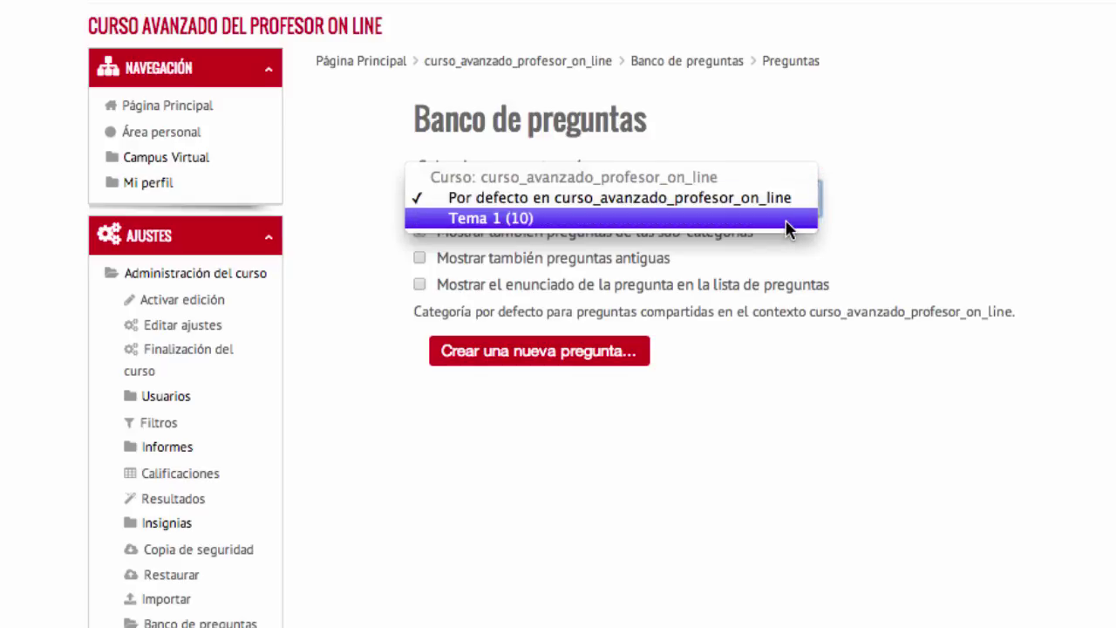
In the Tema 1 category of the question bank, start a new question of type Emparejamiento aleatorio.
click(786, 220)
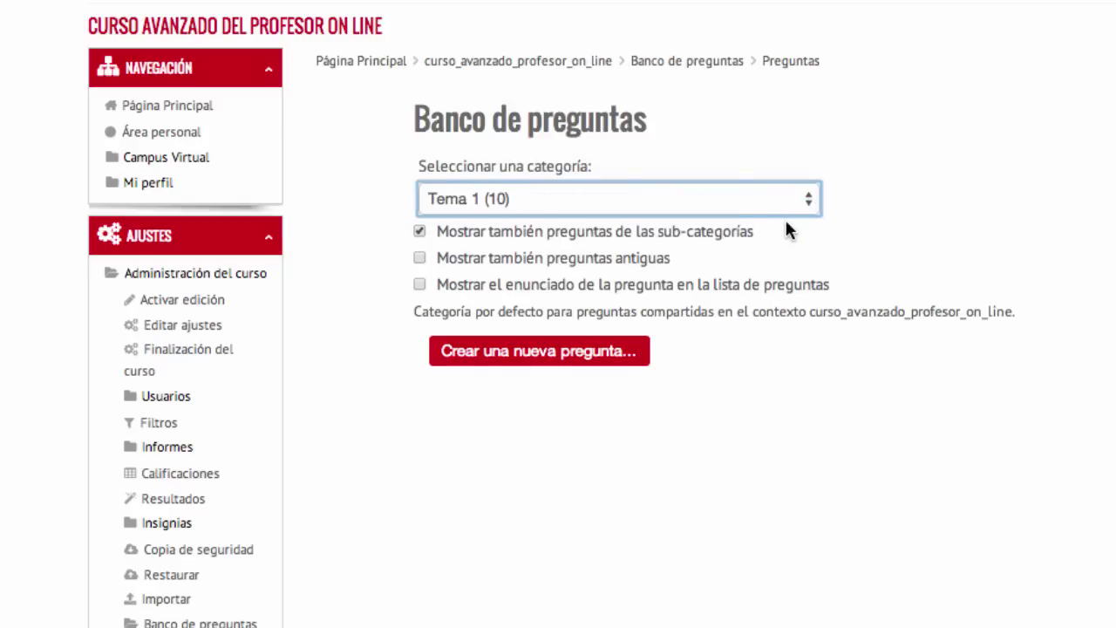
scroll(787, 223, down, 5)
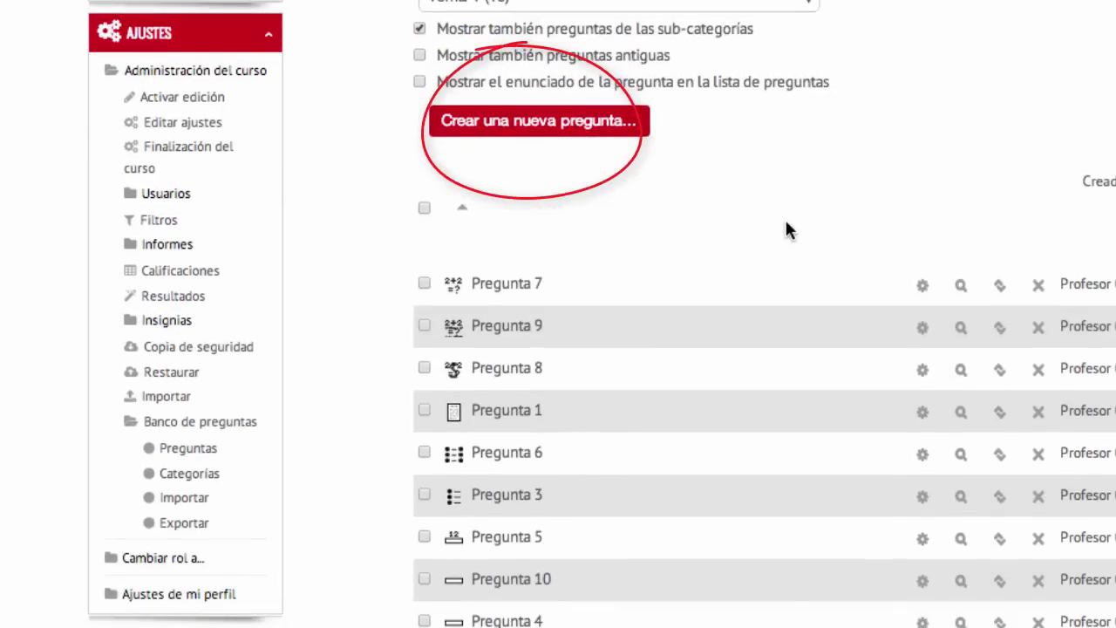
click(565, 131)
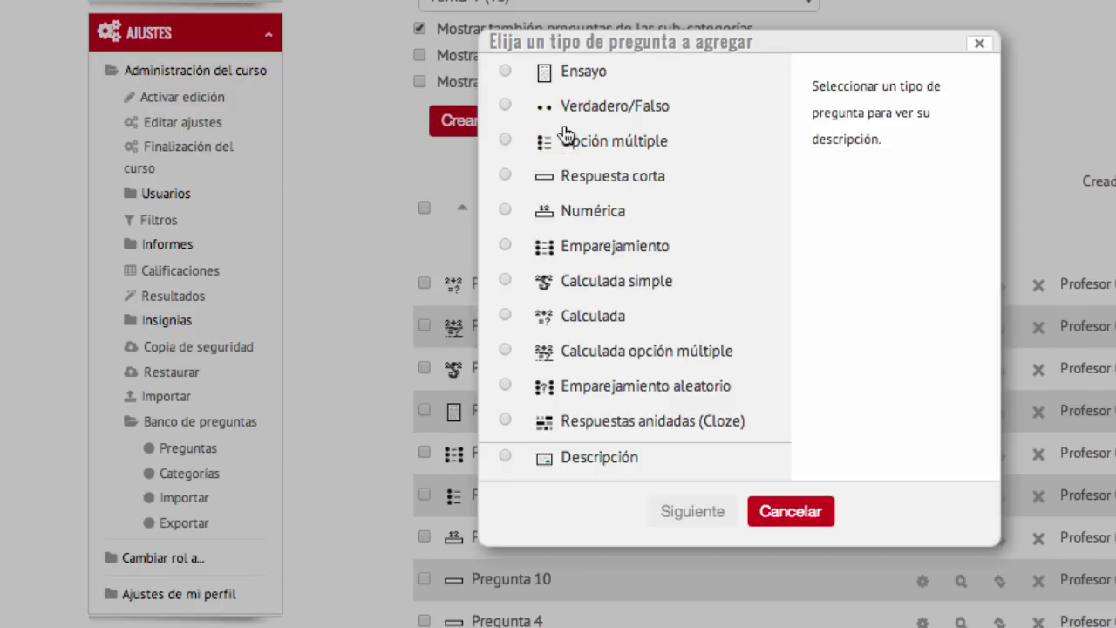
click(612, 394)
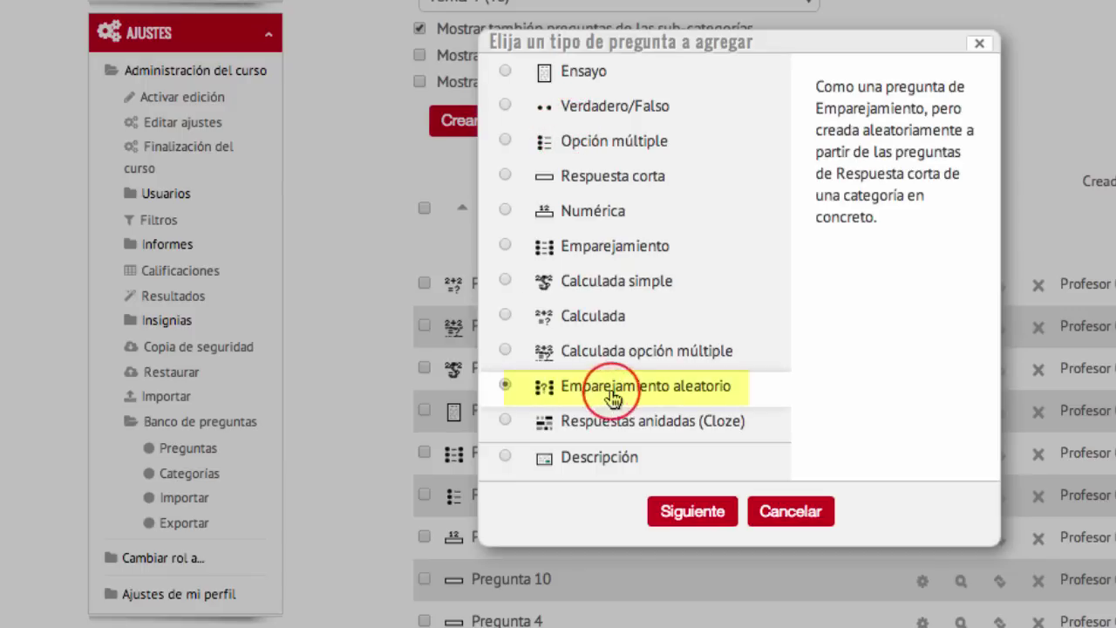
click(690, 512)
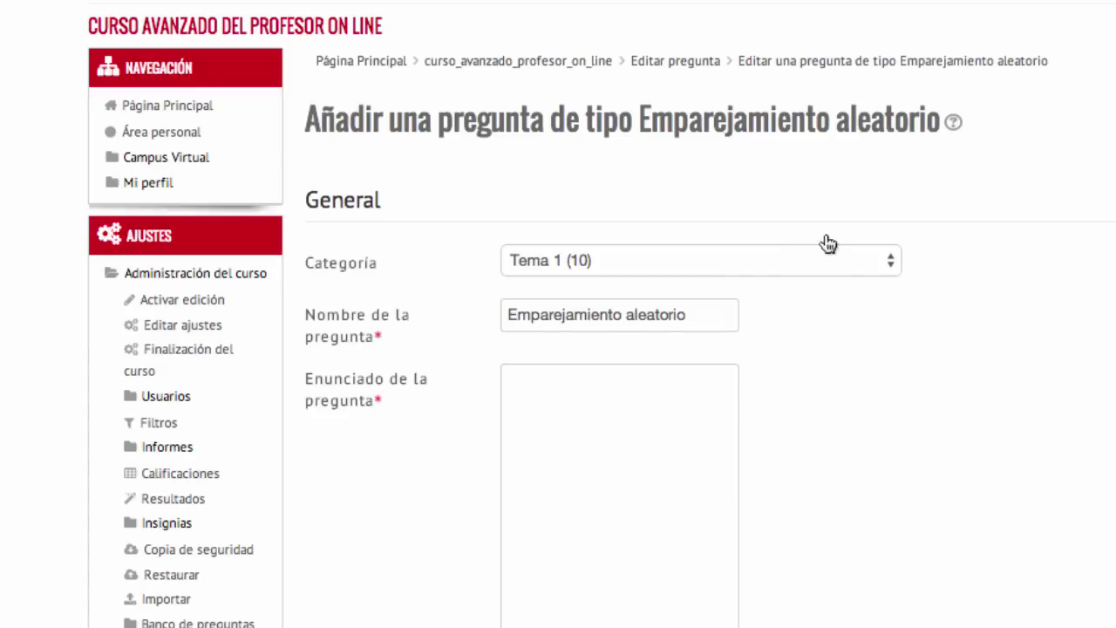
Keep the name Emparejamiento aleatorio and enter the question text "Indica qué botón seleccionarías en cada caso.".
scroll(829, 236, down, 1)
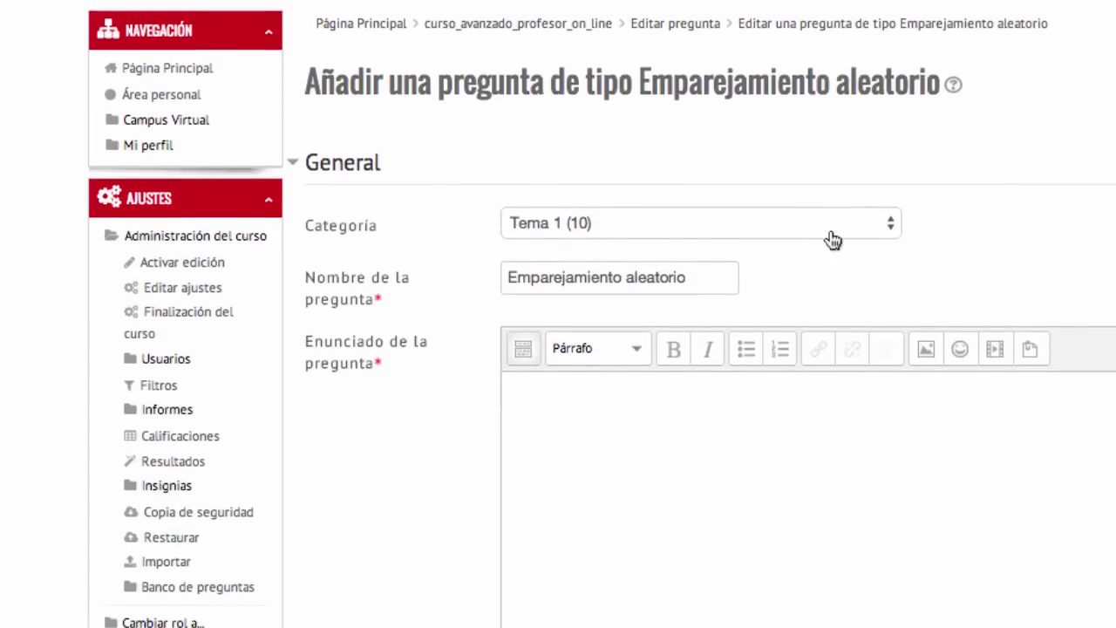
scroll(823, 226, down, 5)
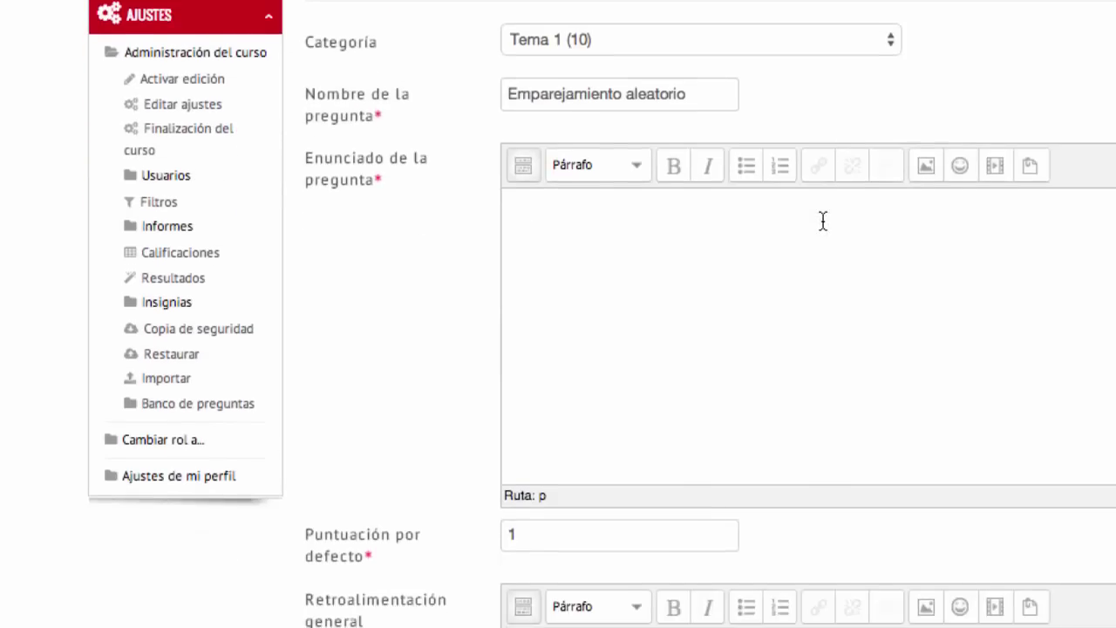
click(700, 91)
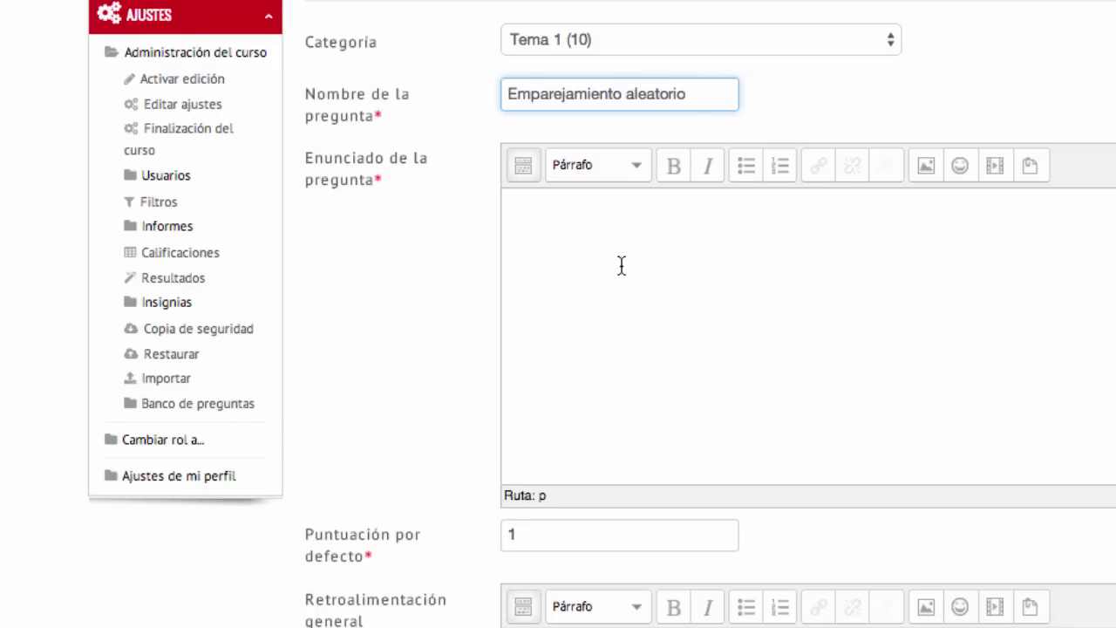
click(484, 265)
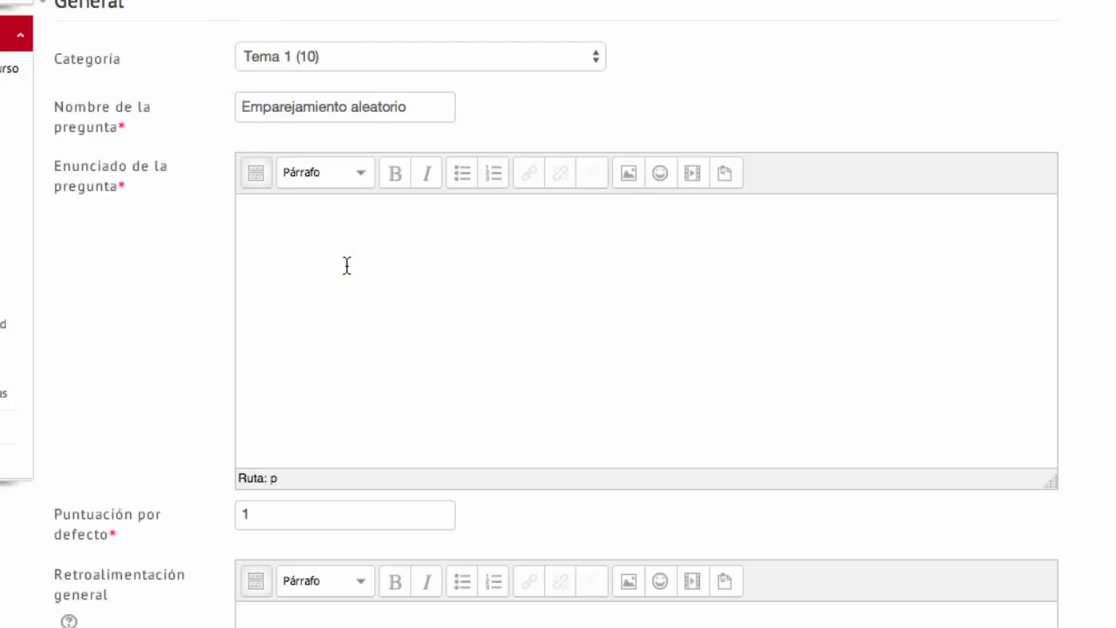
text(Indica qué botón s)
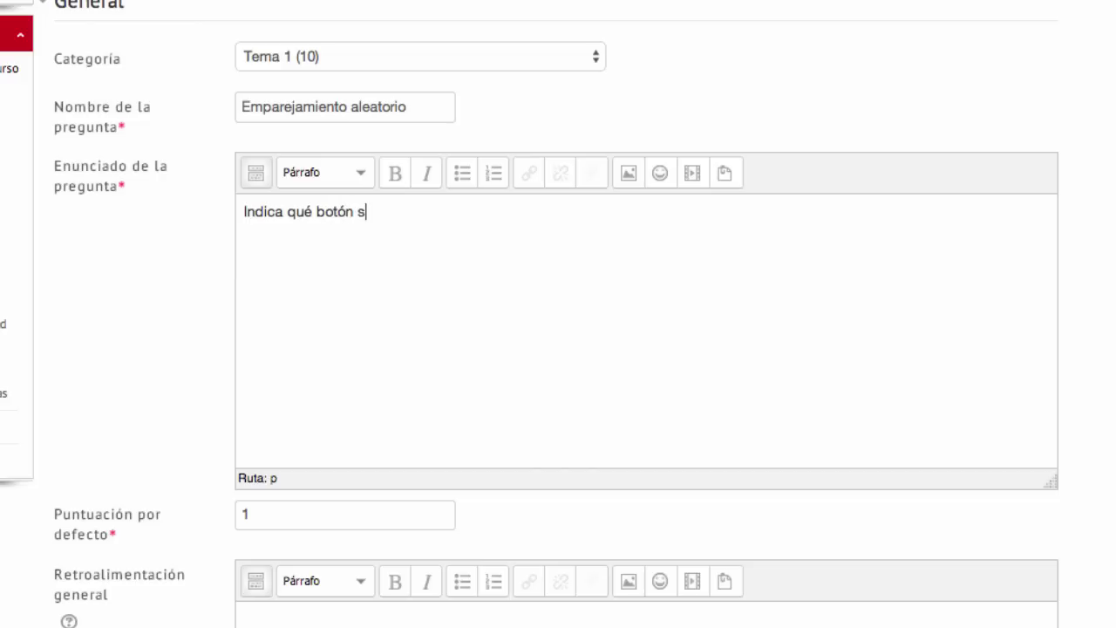
text(eleccionarías )
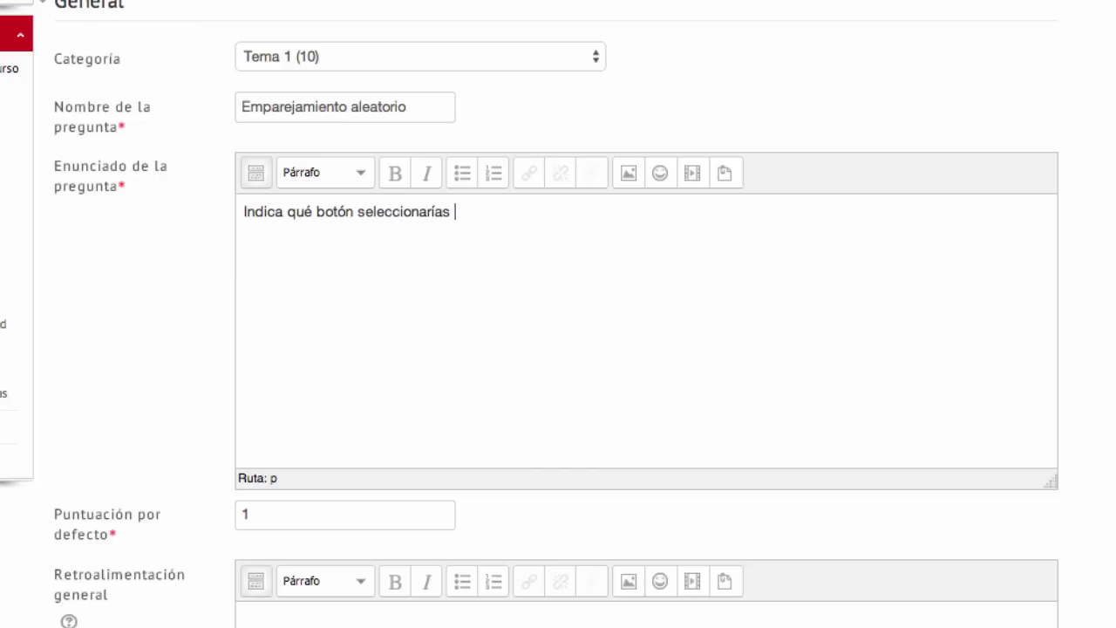
text(en cada caso.)
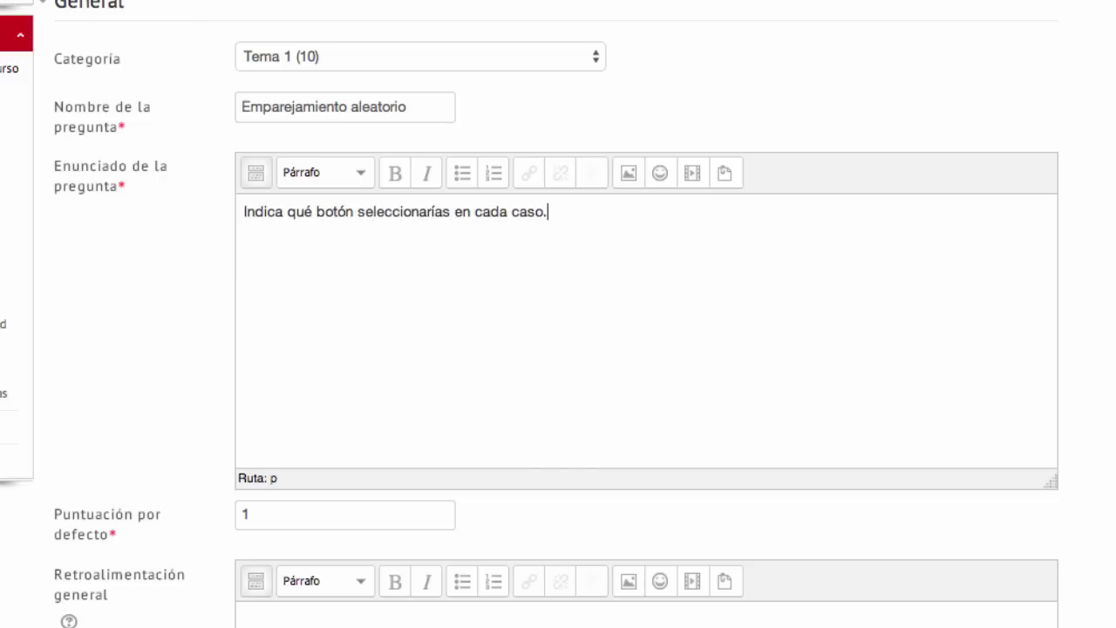
Examine the default score, the general feedback and the available numbers of questions to choose, keeping 2.
scroll(511, 259, down, 5)
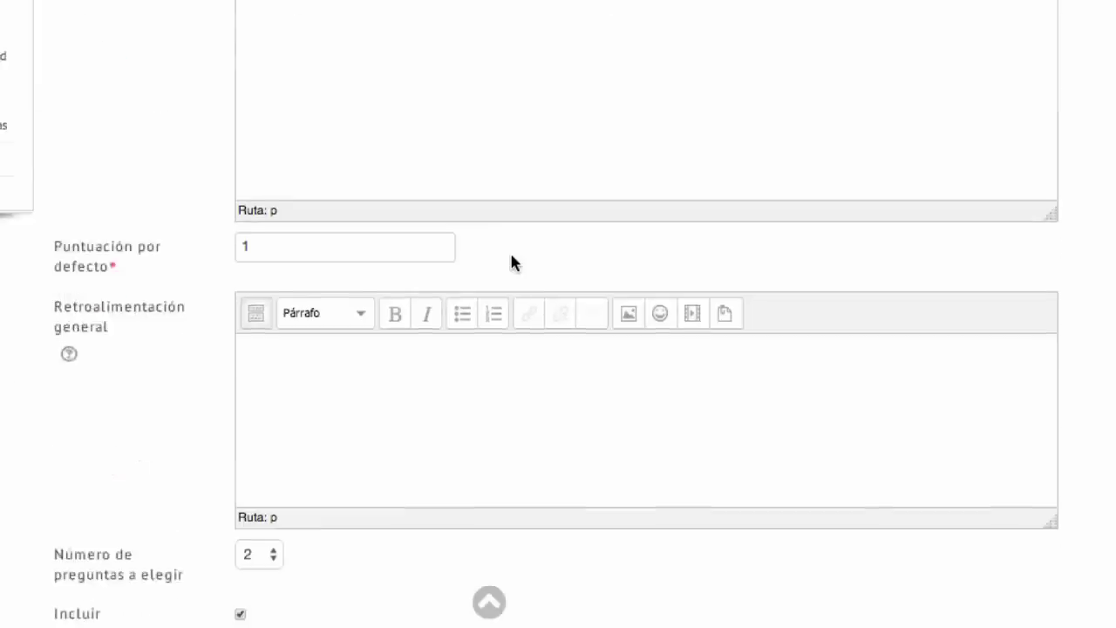
click(366, 84)
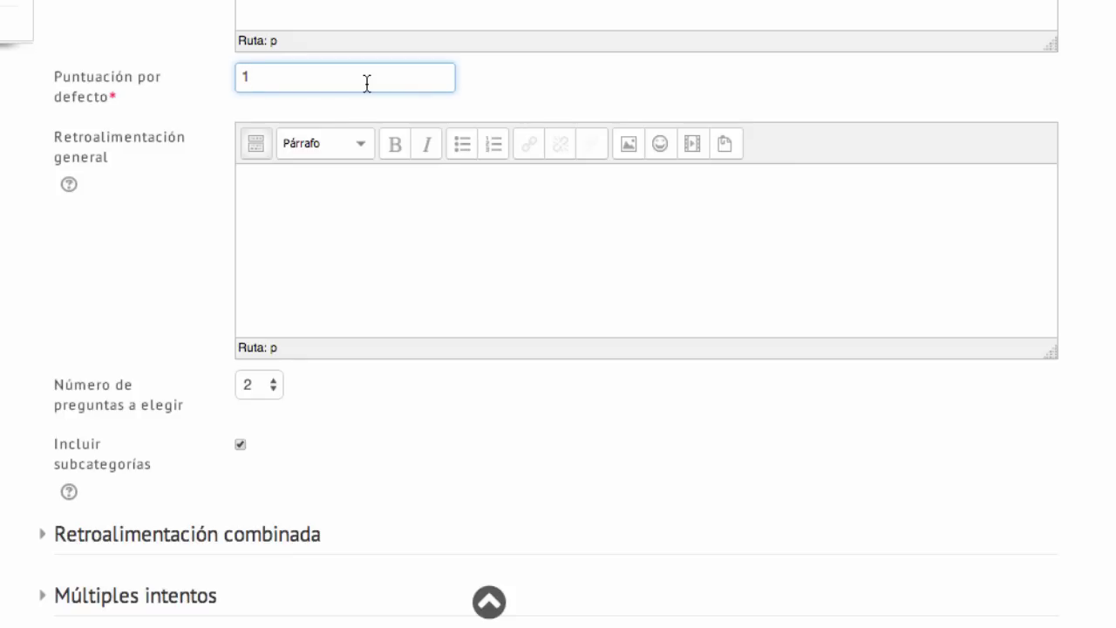
scroll(367, 86, down, 2)
click(380, 177)
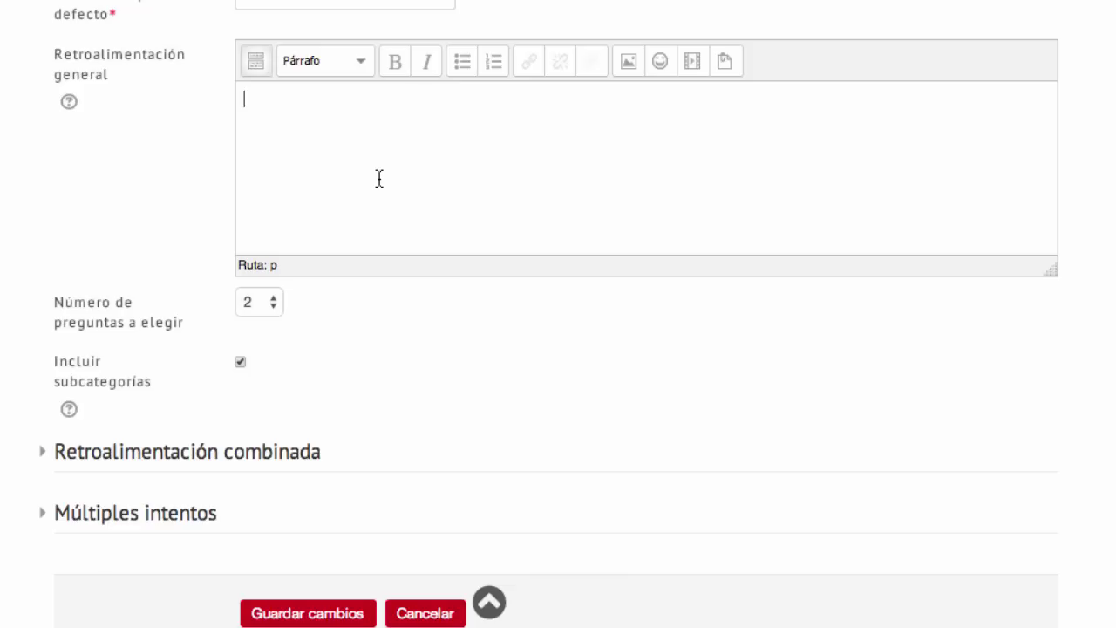
scroll(379, 179, down, 1)
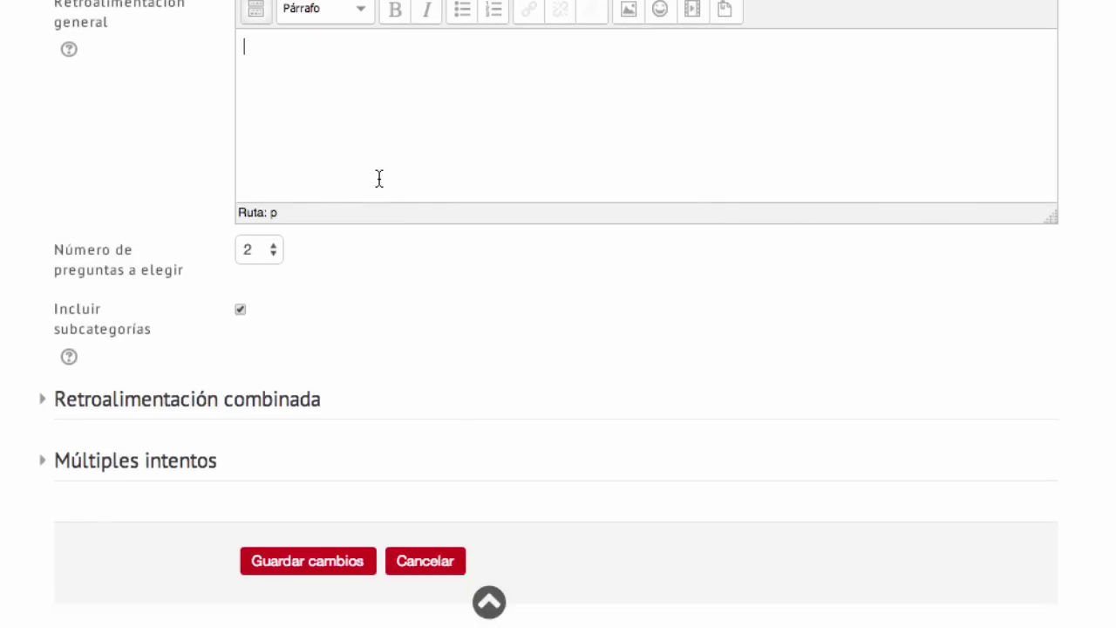
click(272, 251)
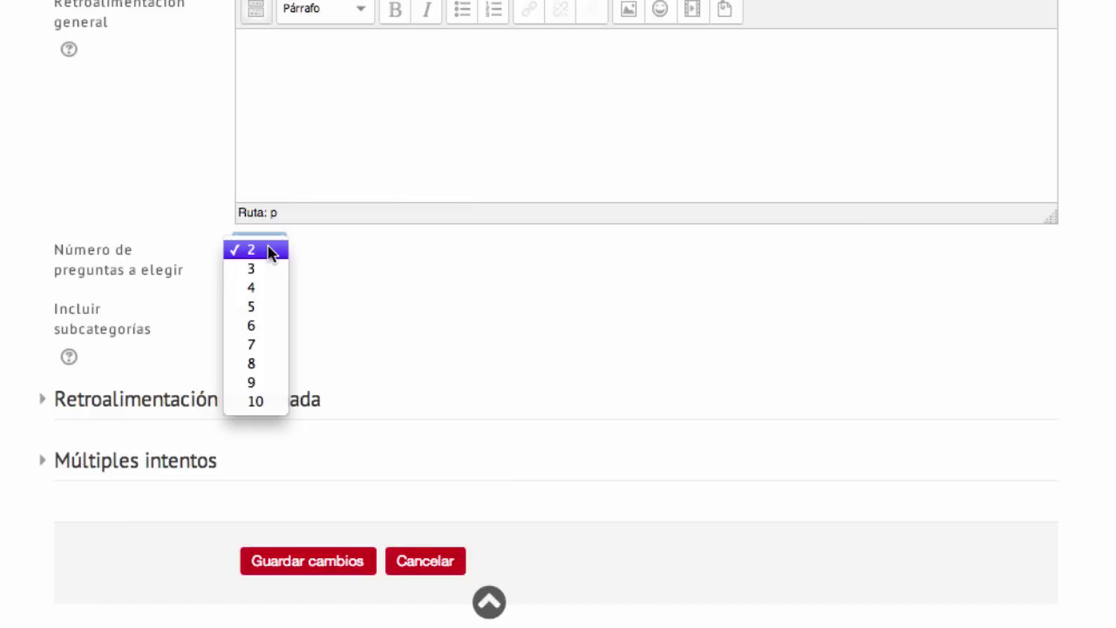
click(267, 247)
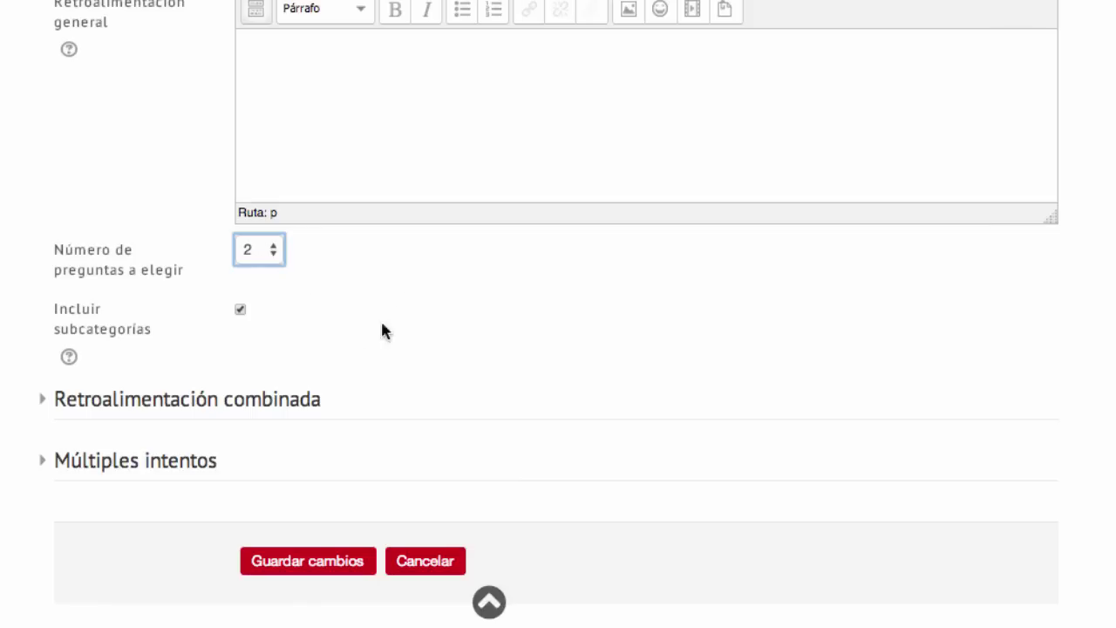
Expand the combined feedback section and review the texts for correct, partially correct and incorrect answers.
click(241, 402)
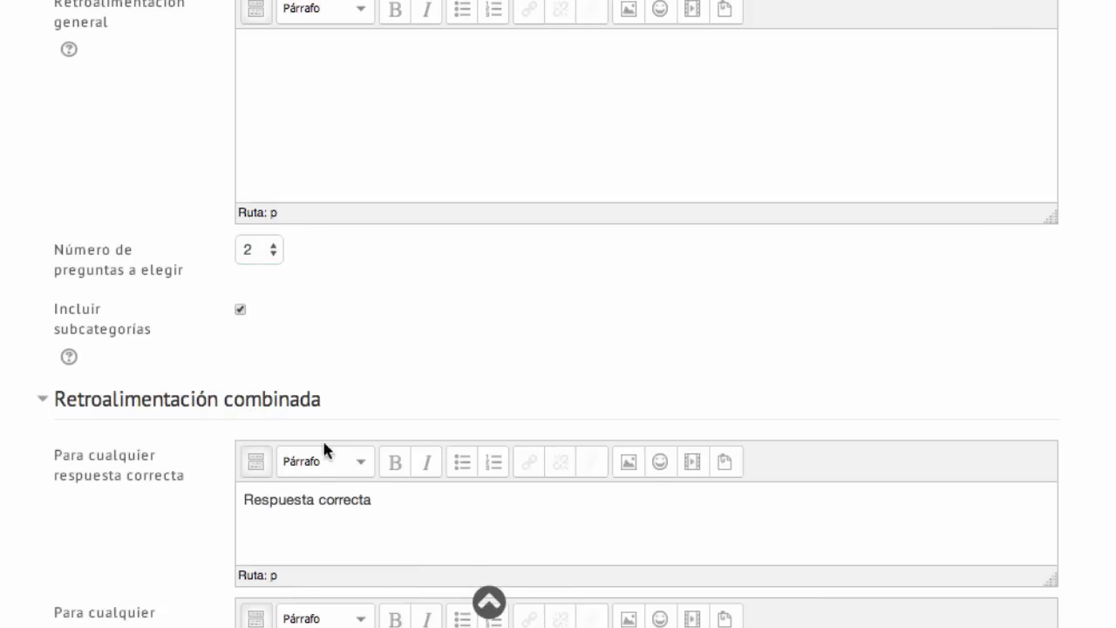
scroll(497, 407, down, 5)
scroll(500, 415, down, 1)
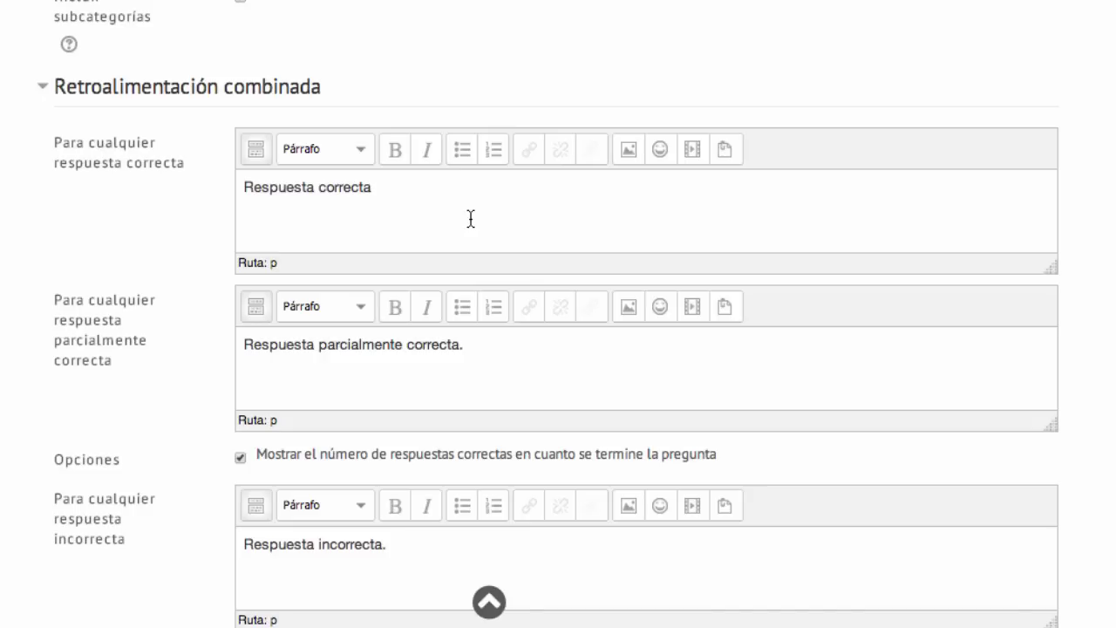
scroll(471, 218, down, 2)
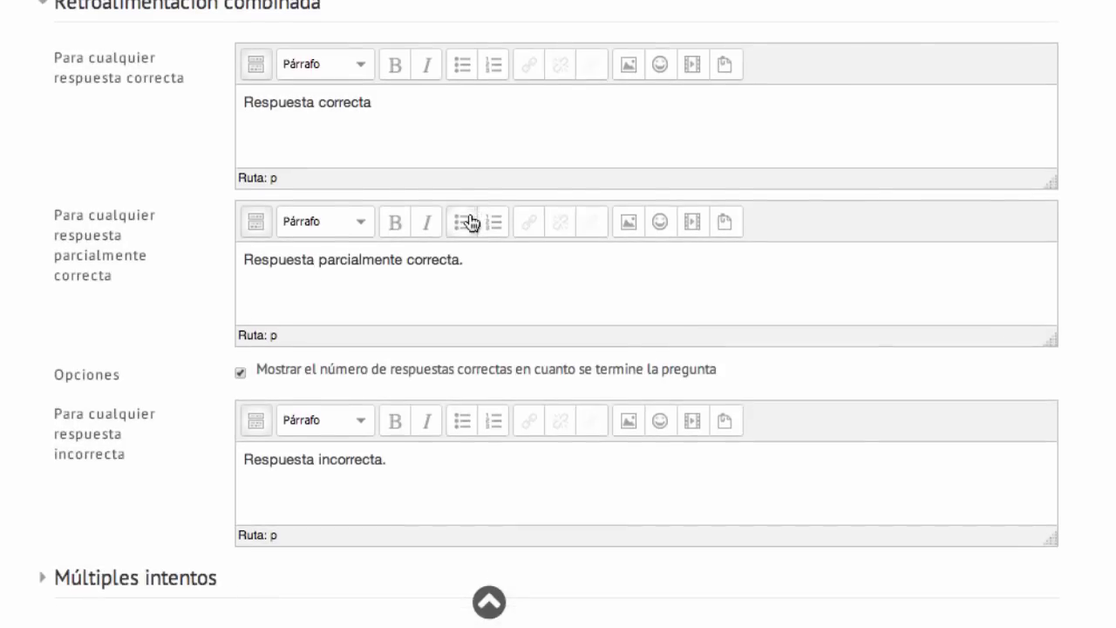
click(442, 142)
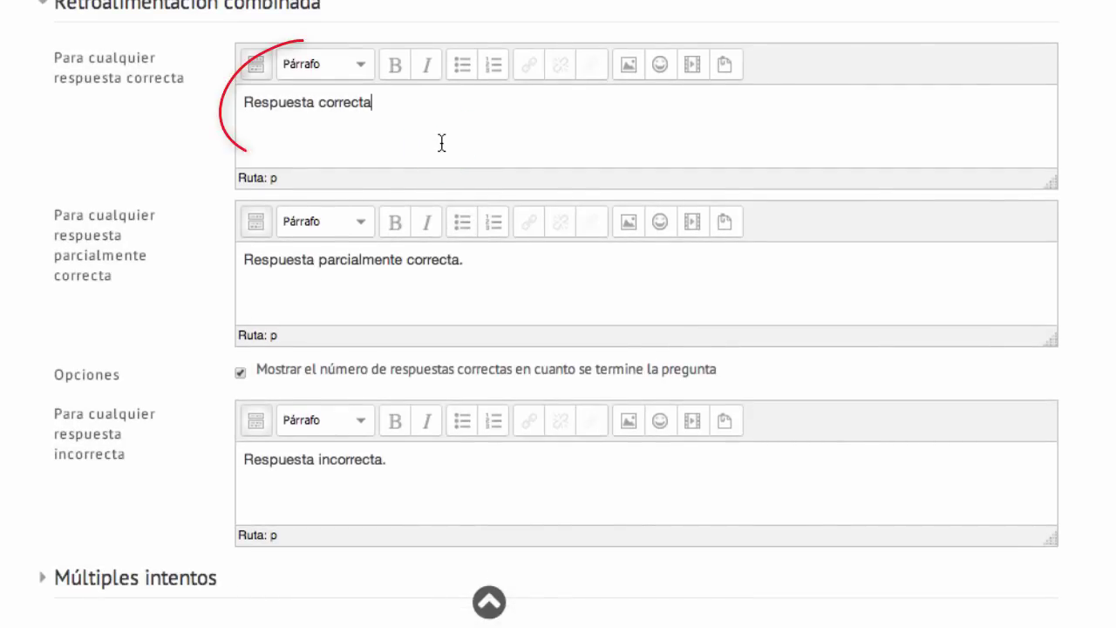
click(375, 298)
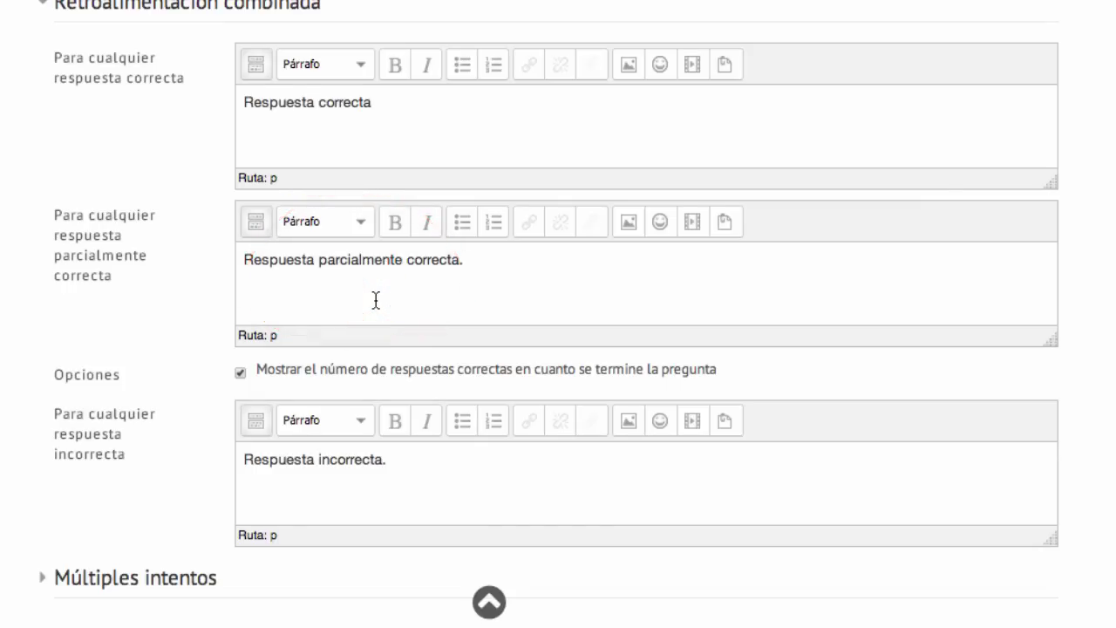
scroll(375, 300, down, 3)
click(405, 344)
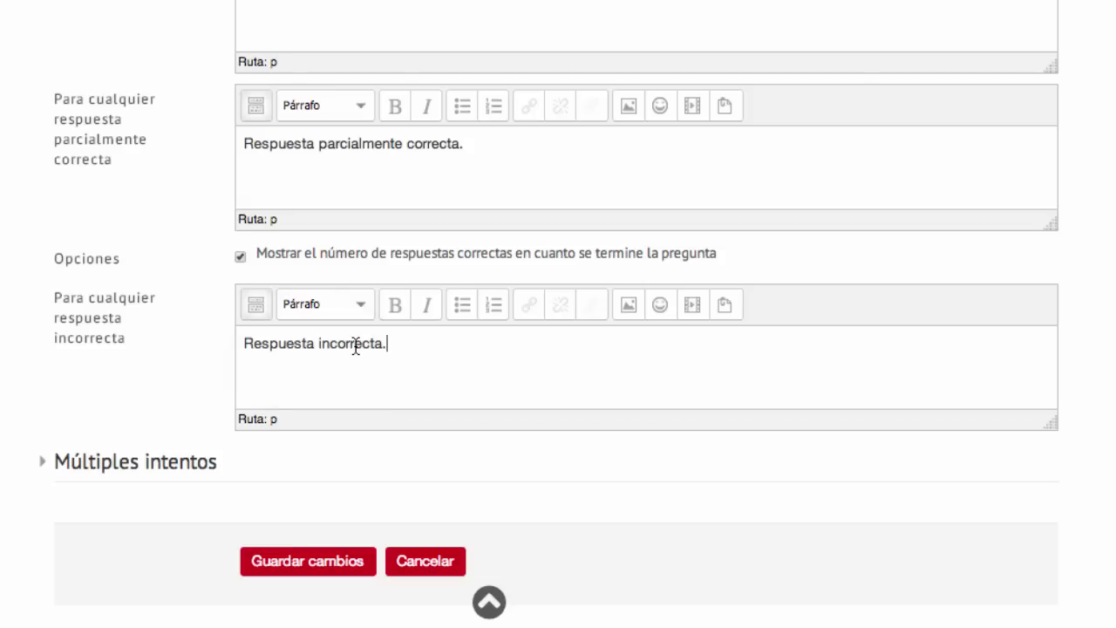
Expand the Múltiples intentos section and examine the penalty percentages and hint options, keeping 33.33333%.
click(178, 473)
scroll(179, 473, down, 10)
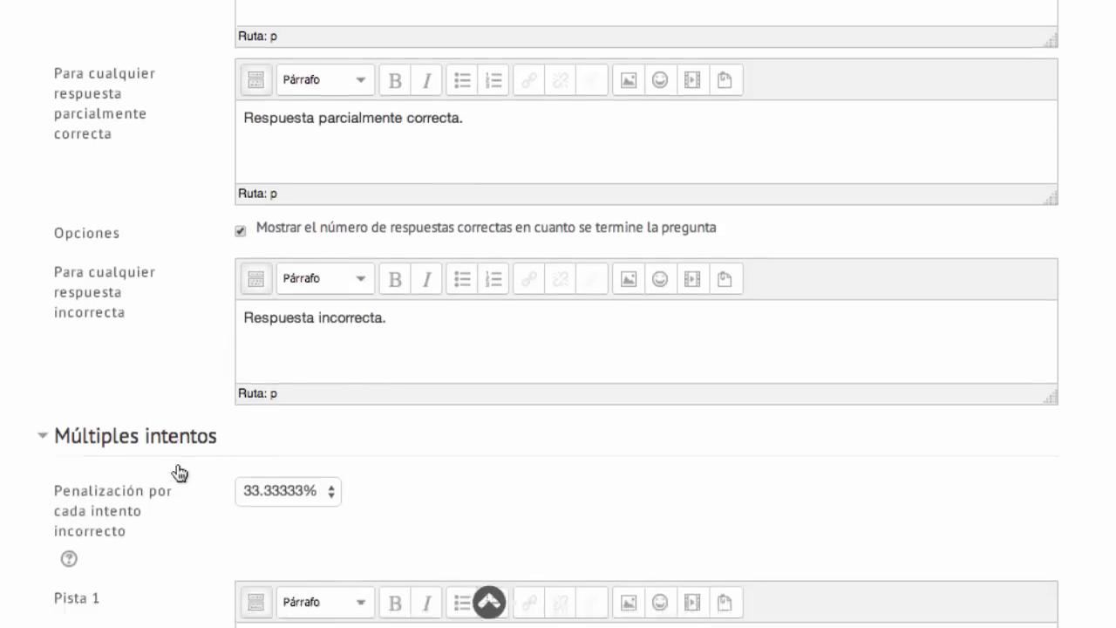
scroll(178, 466, down, 2)
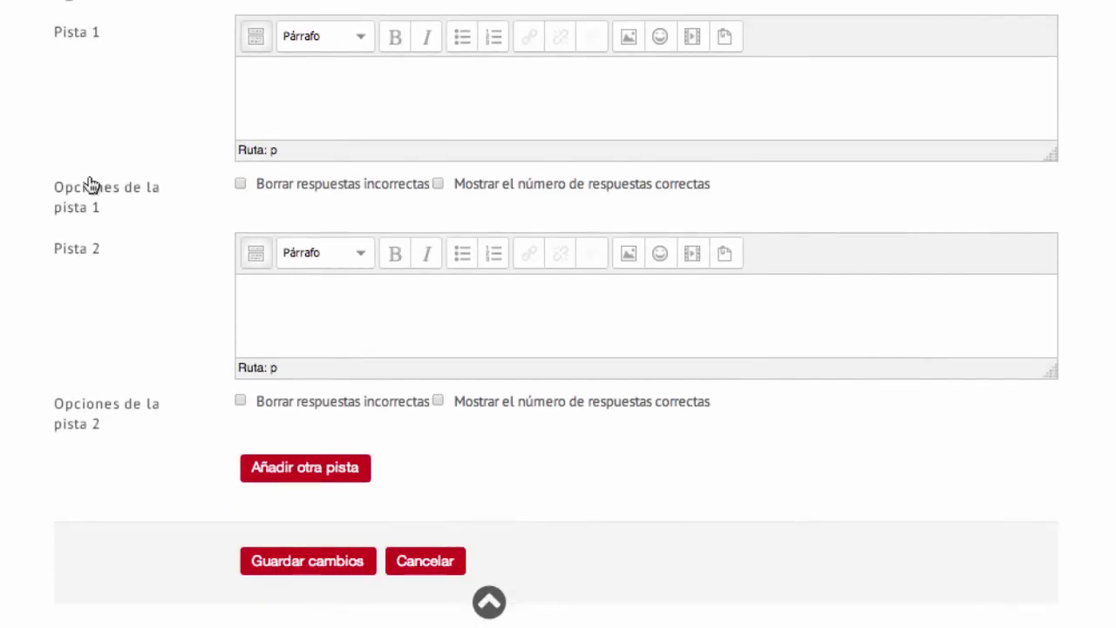
scroll(87, 179, up, 3)
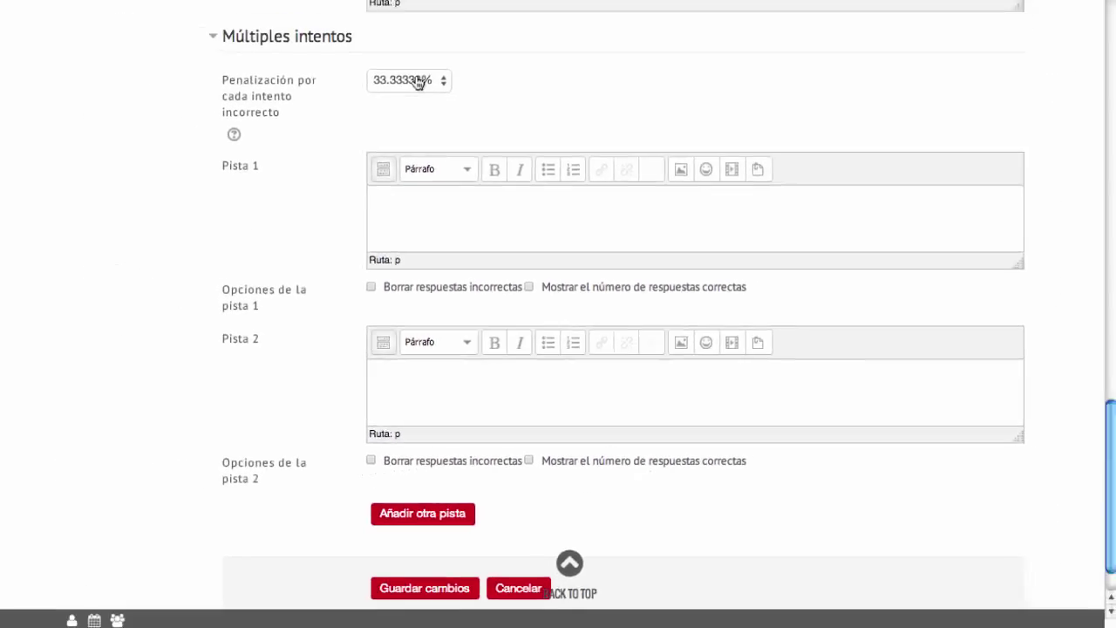
click(311, 13)
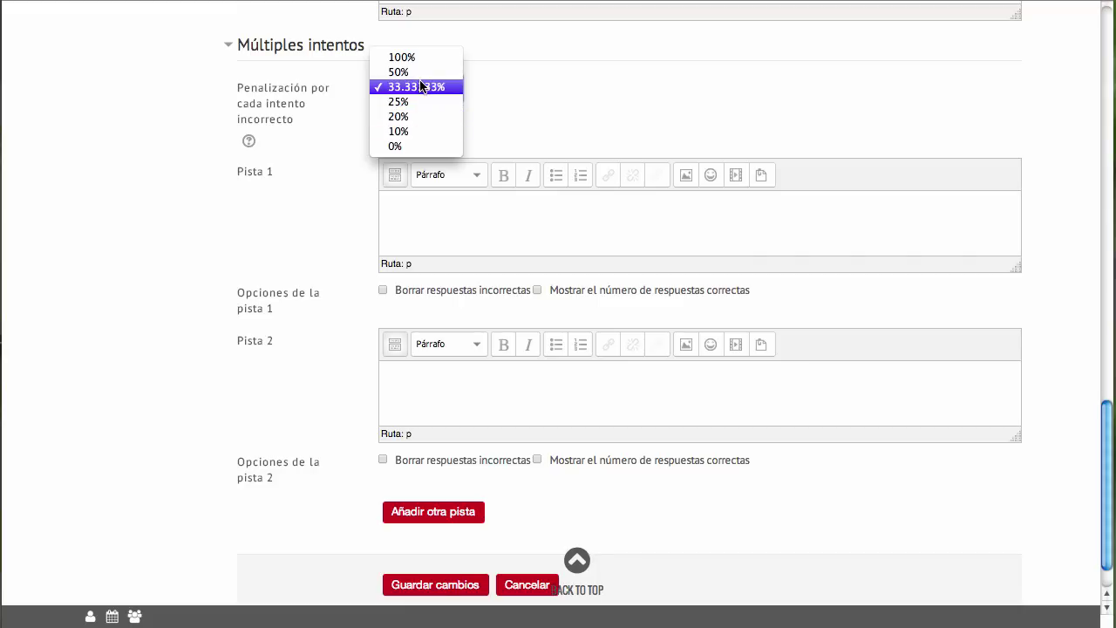
click(561, 92)
scroll(561, 94, down, 1)
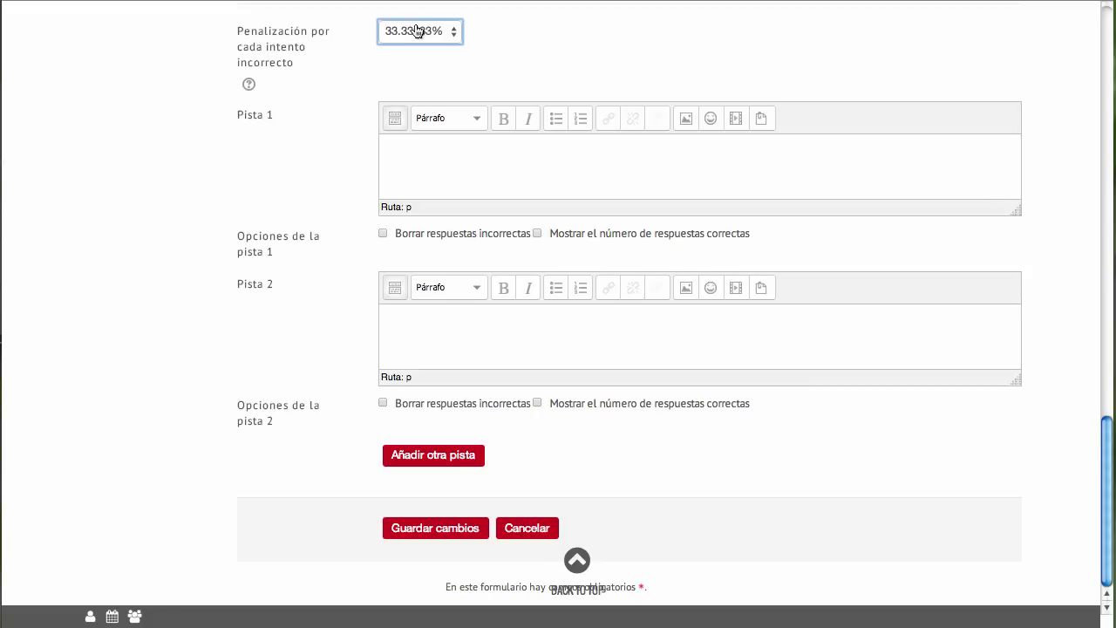
Save the random matching question and open its preview from the question bank list.
click(428, 529)
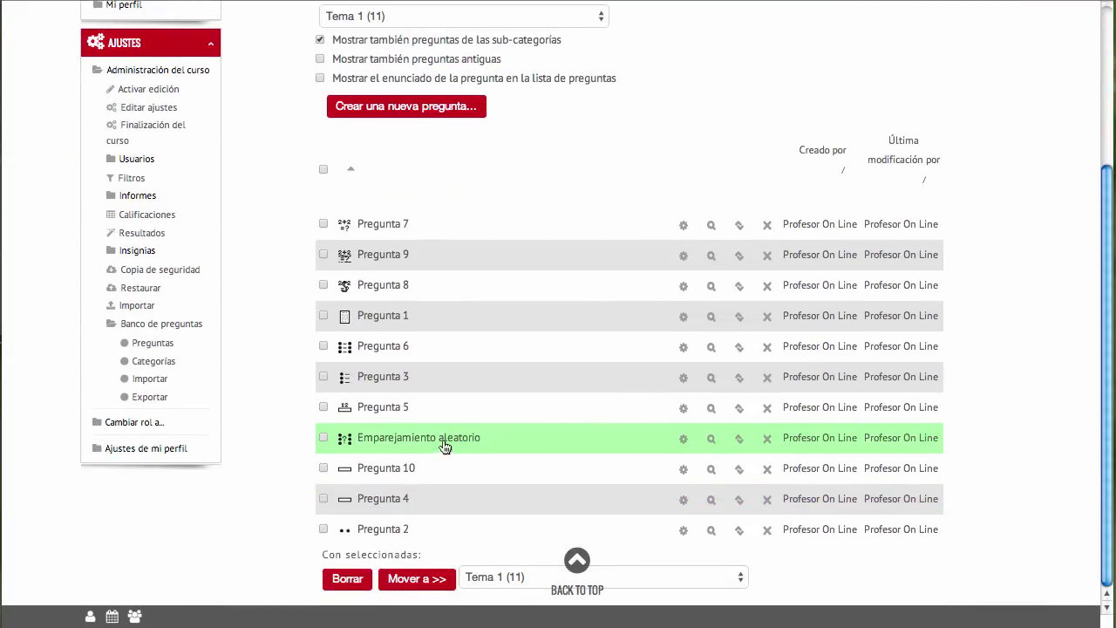
click(711, 441)
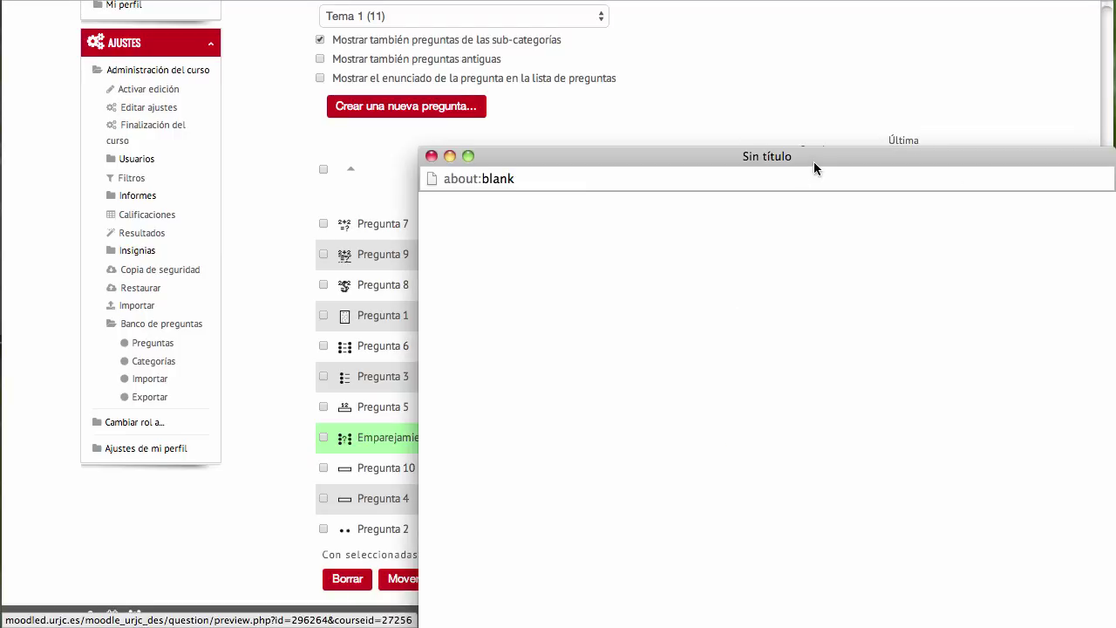
drag(822, 157, 621, 27)
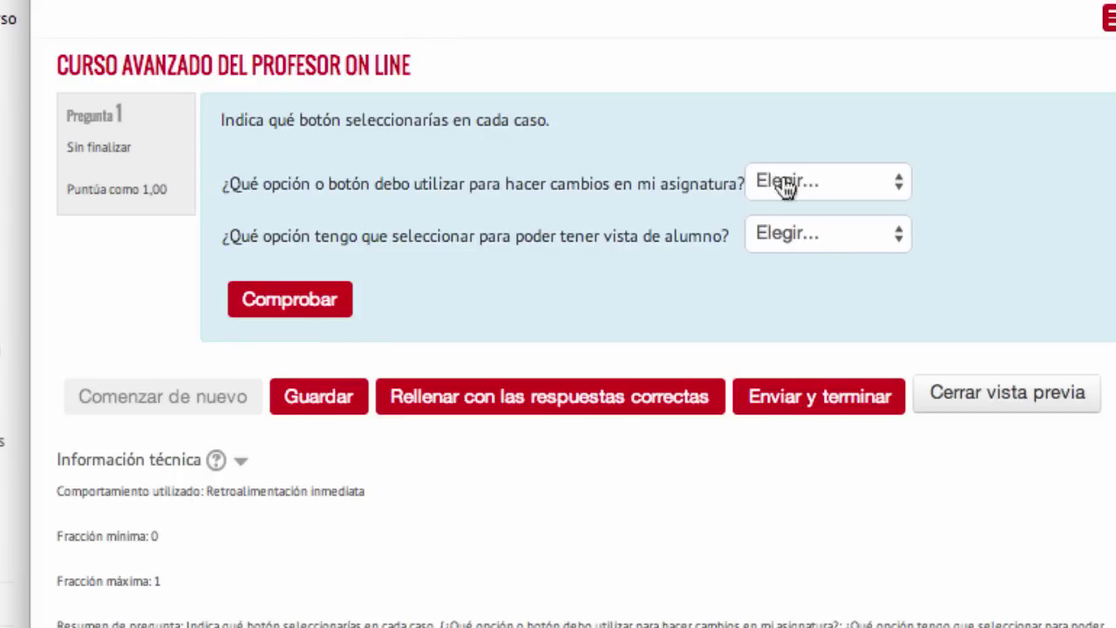
Examine the answer choices offered for both matching statements without selecting any, and close the preview.
click(910, 192)
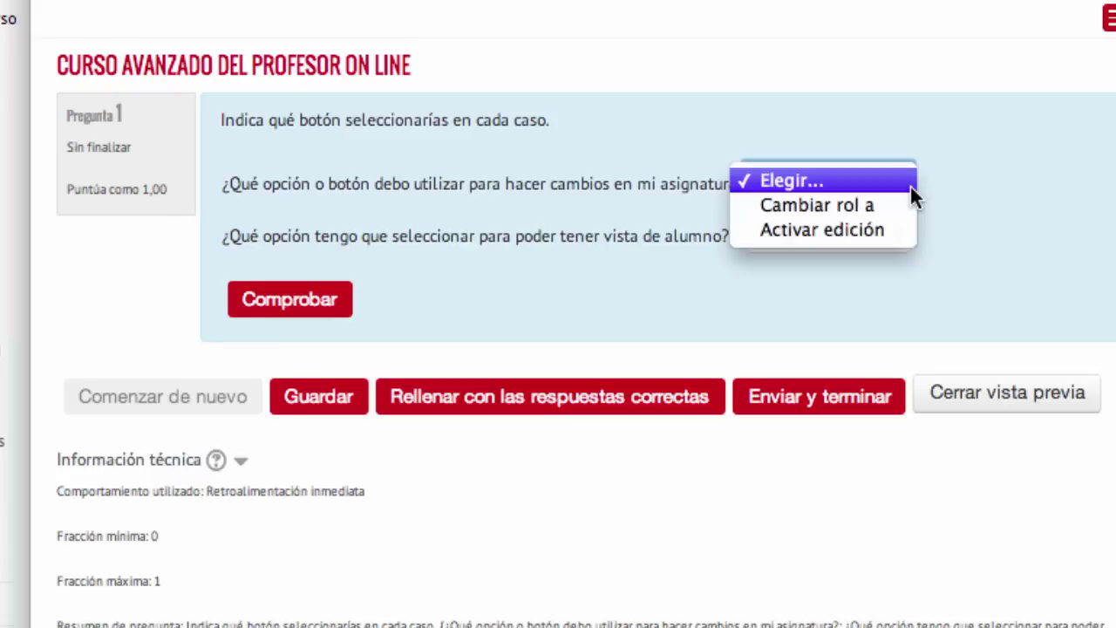
click(973, 191)
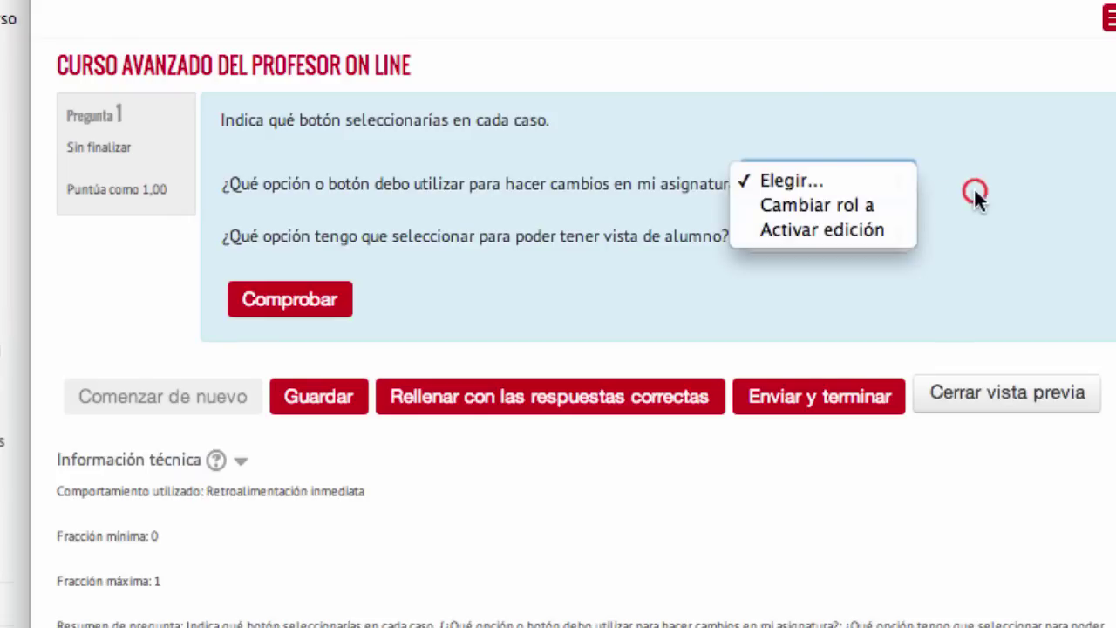
click(867, 234)
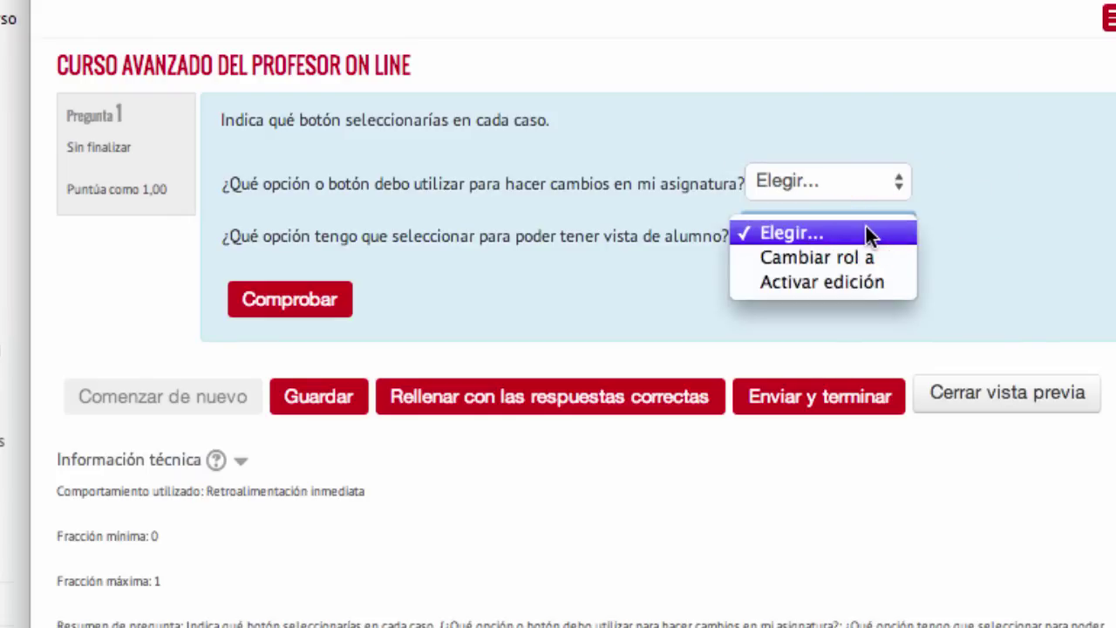
key(Escape)
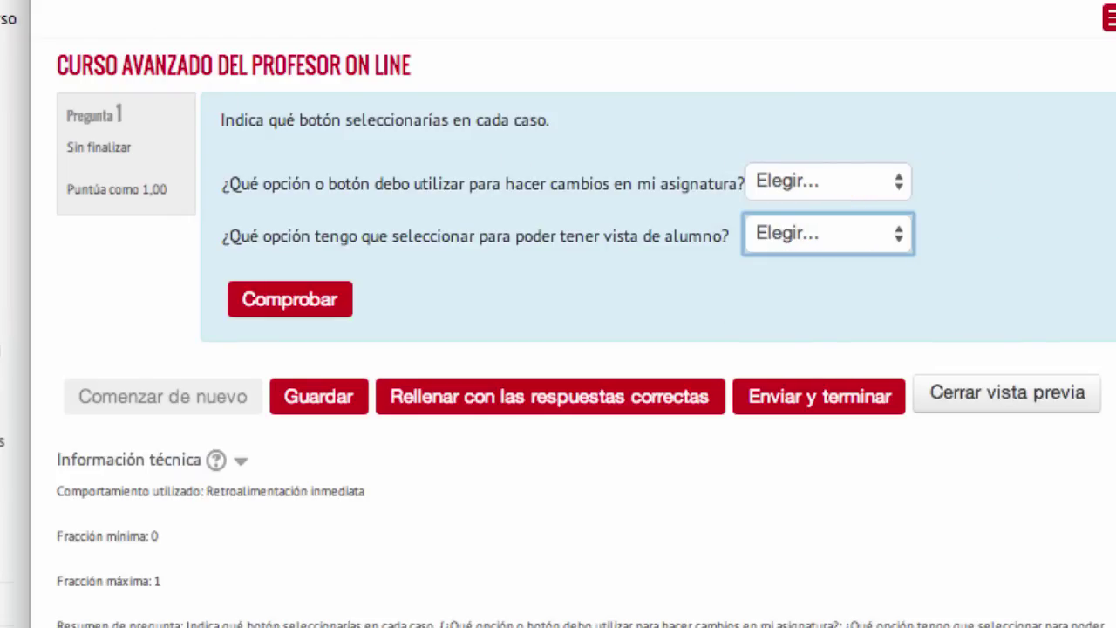
key(super+w)
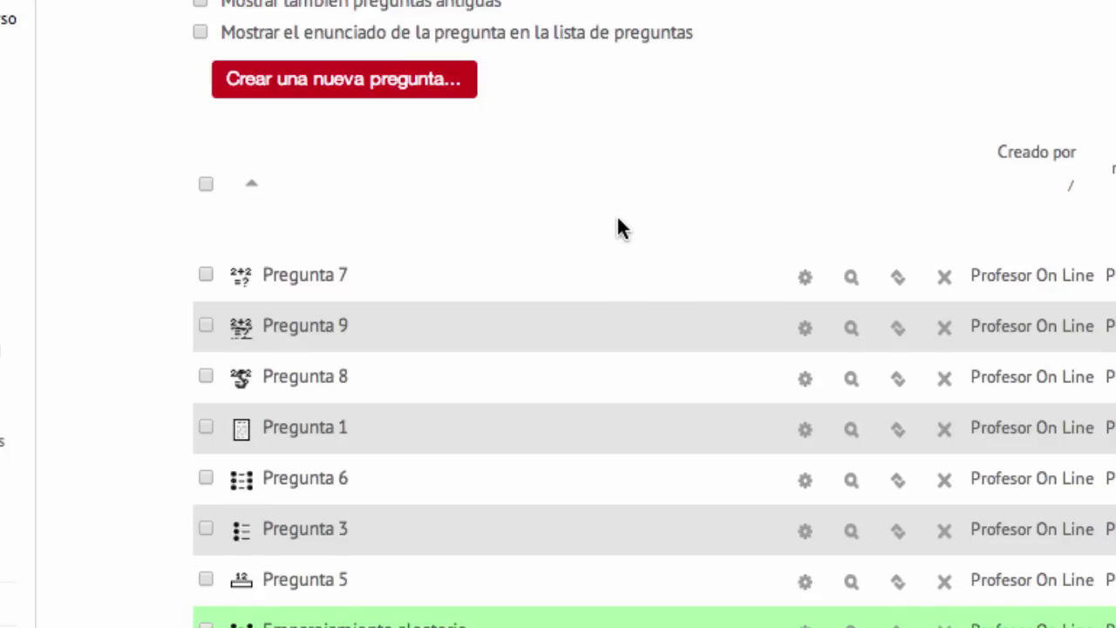